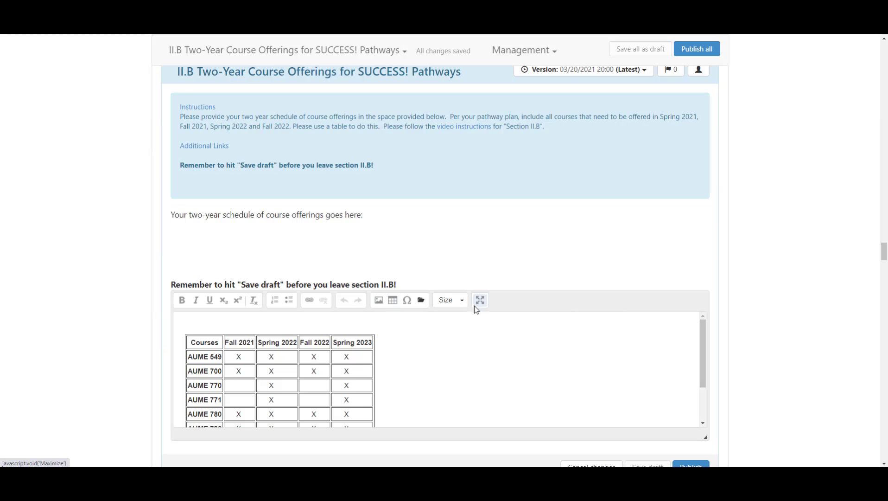
# Step: Copy the whole course offerings table from section II.B, enlarging the editor for the selection and restoring its size after copying
pyautogui.click(480, 301)
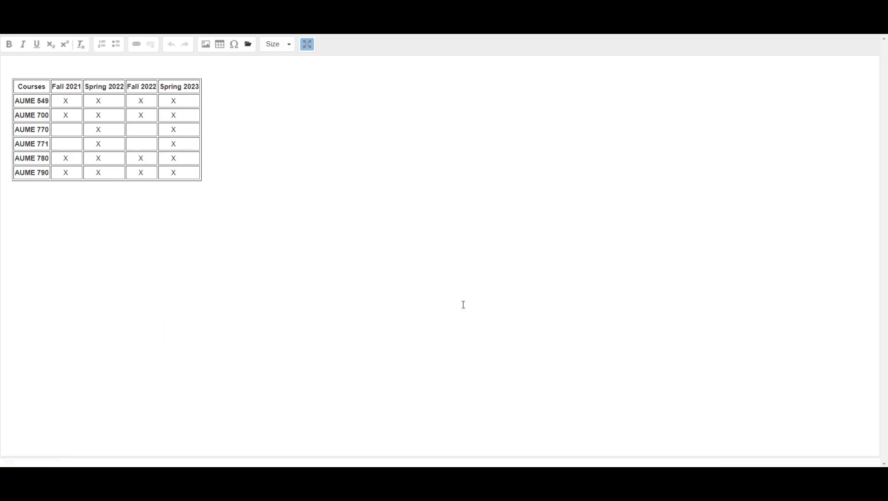
pyautogui.moveTo(175, 173); pyautogui.dragTo(12, 91)
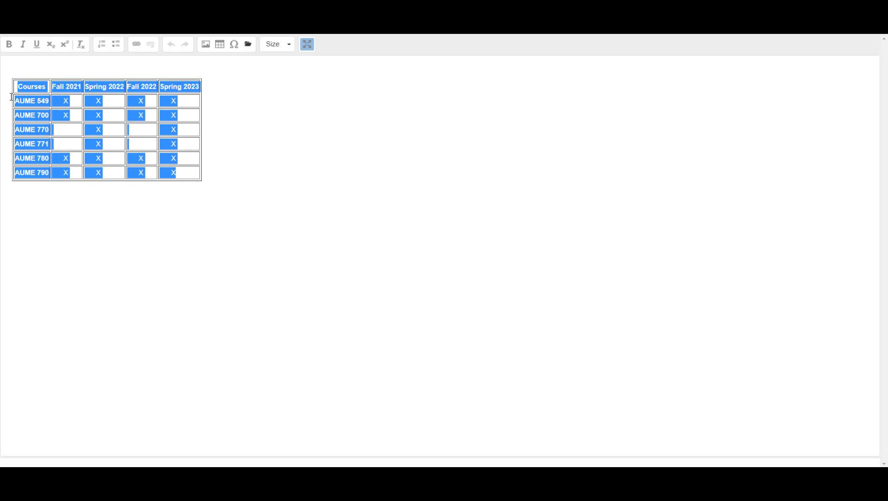
pyautogui.rightClick(110, 131)
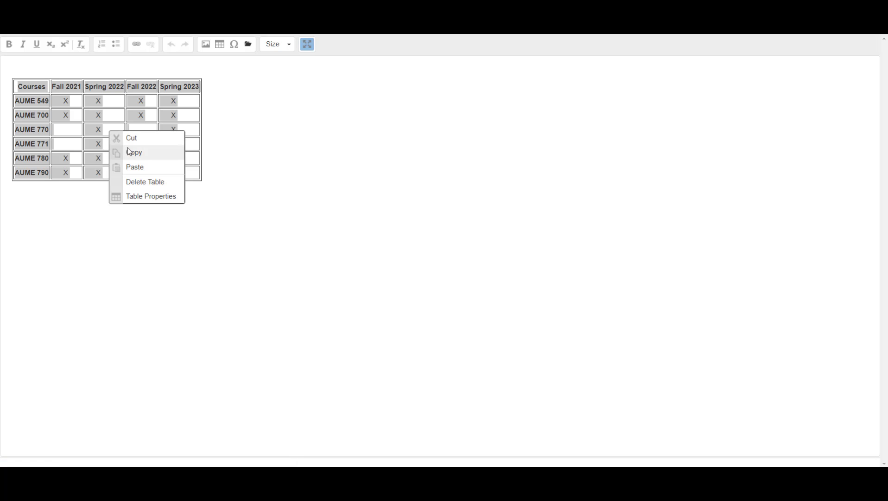
pyautogui.click(148, 154)
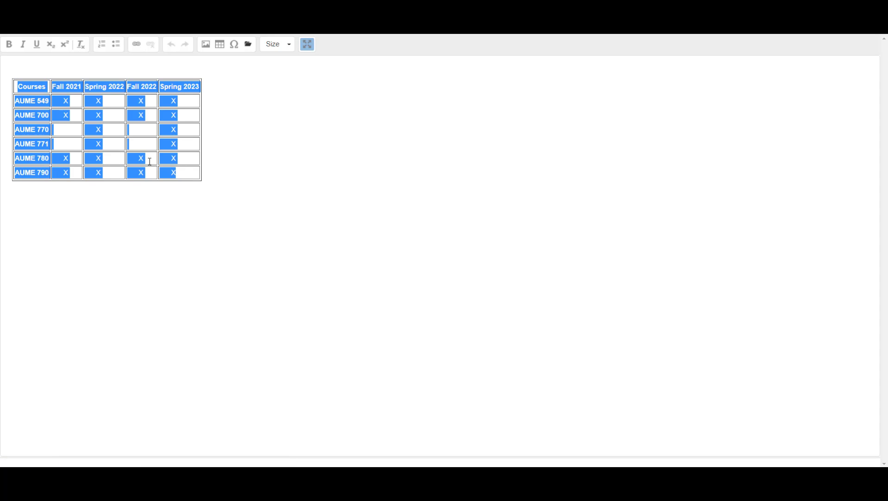
pyautogui.click(308, 45)
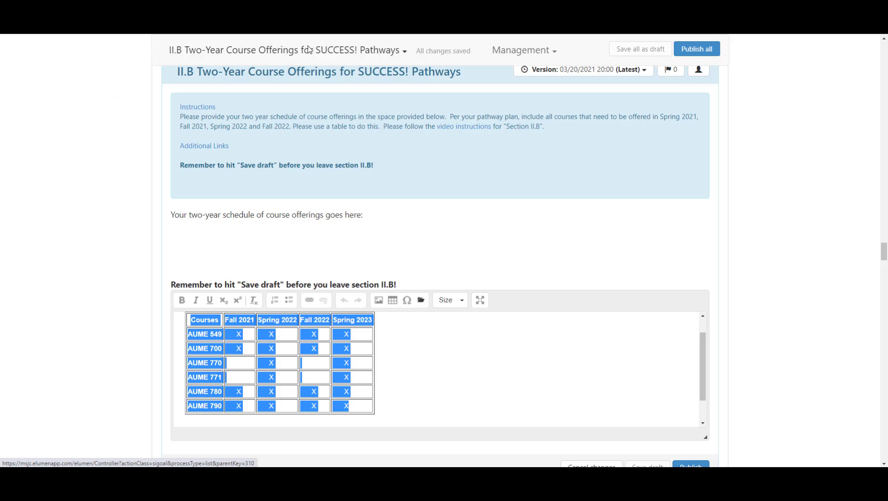
# Step: Open the AUME APA 2021-22 cycle from the initiatives list and go to section II.B Two-Year Course Offerings for SUCCESS! Pathways
pyautogui.moveTo(883, 250); pyautogui.dragTo(882, 41)
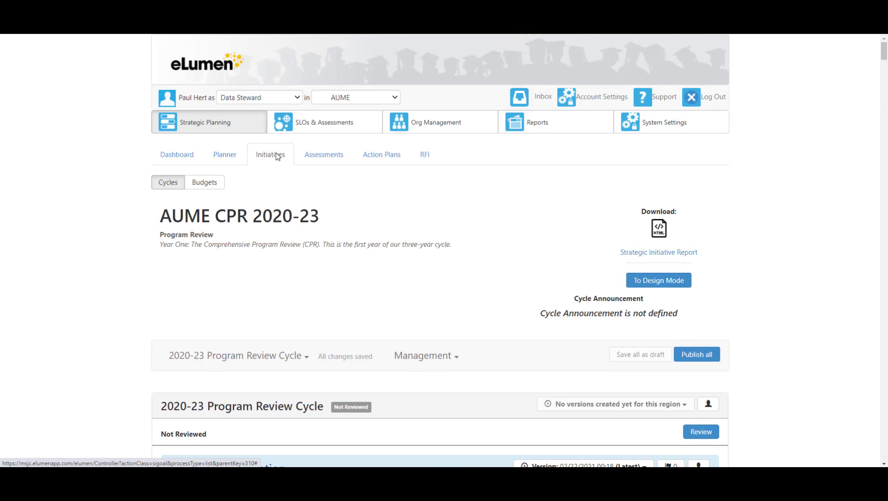
pyautogui.click(276, 153)
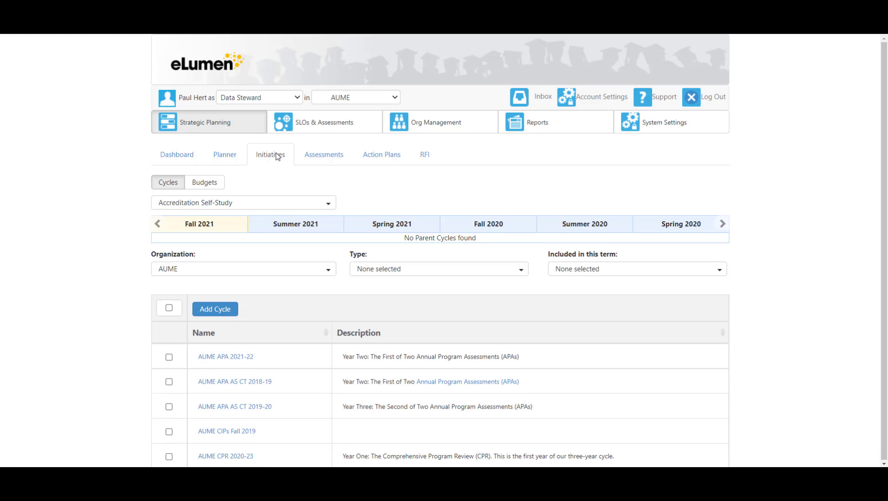
pyautogui.click(231, 359)
pyautogui.scroll(-10, 827, 238)
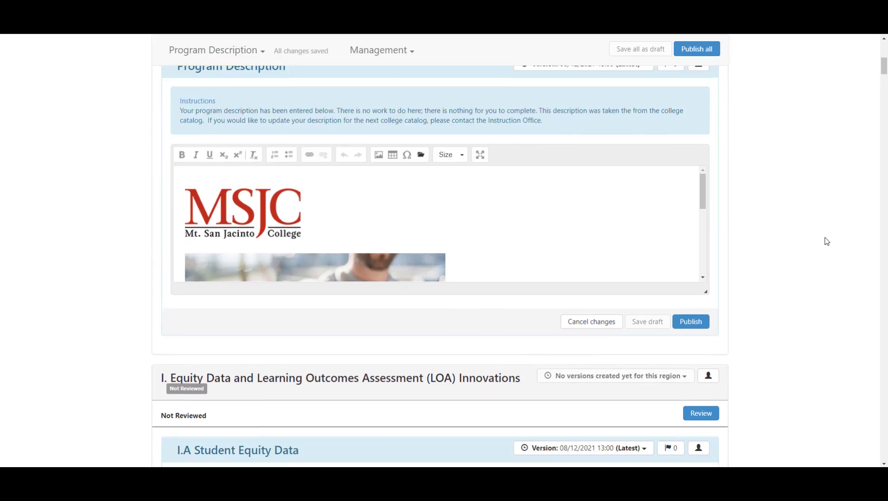
pyautogui.scroll(-20, 827, 241)
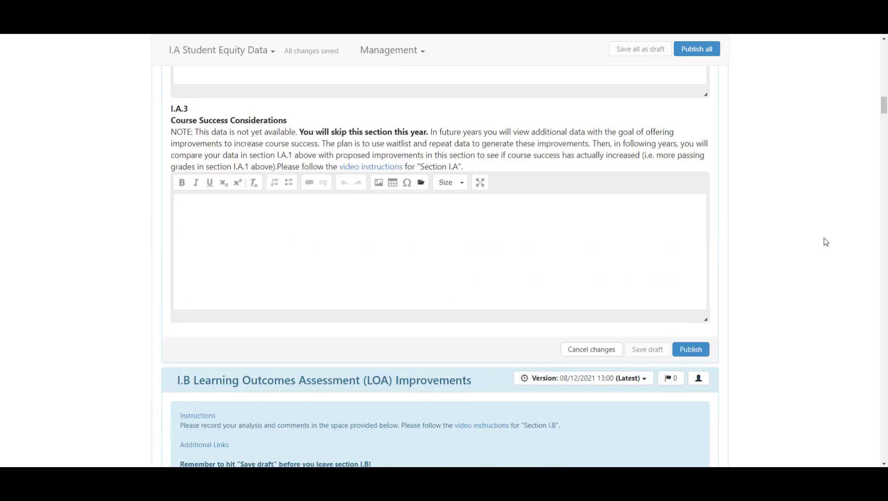
pyautogui.scroll(-3, 825, 241)
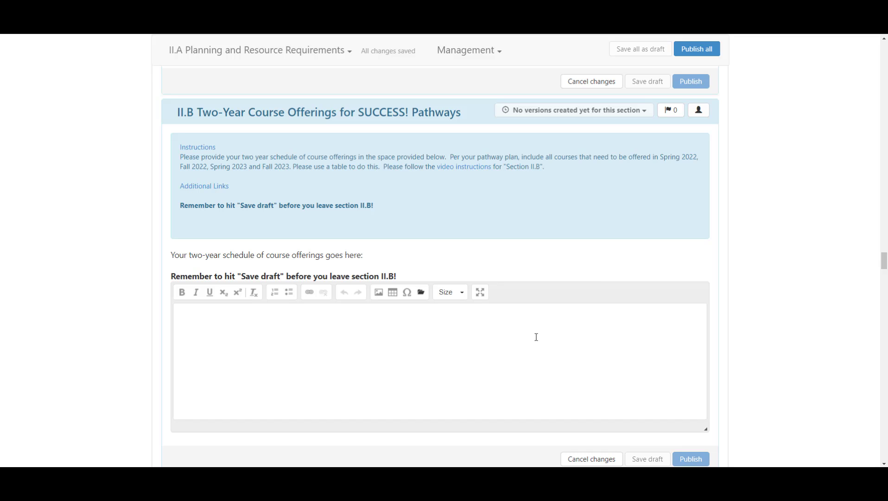
# Step: Paste the copied course table into the maximized section II.B editor below a blank line, restore the editor size, and save the section draft
pyautogui.click(482, 293)
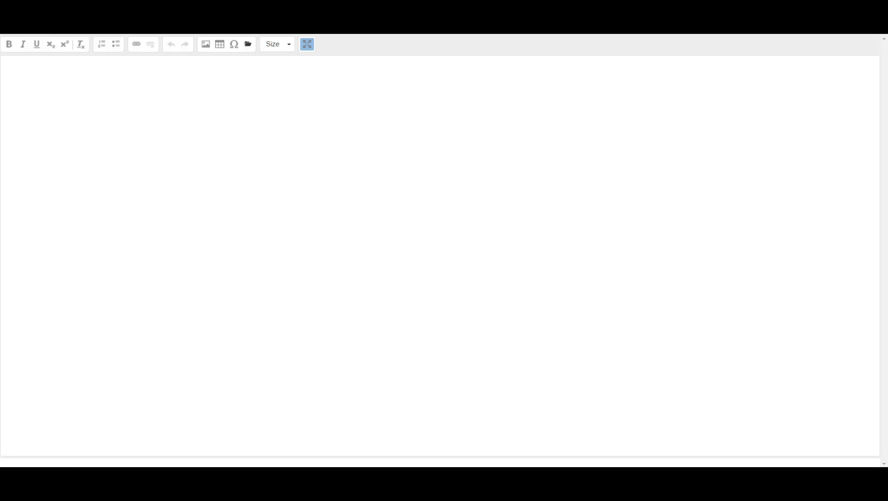
pyautogui.click(33, 79)
pyautogui.press('Return')
pyautogui.rightClick(19, 83)
pyautogui.click(43, 92)
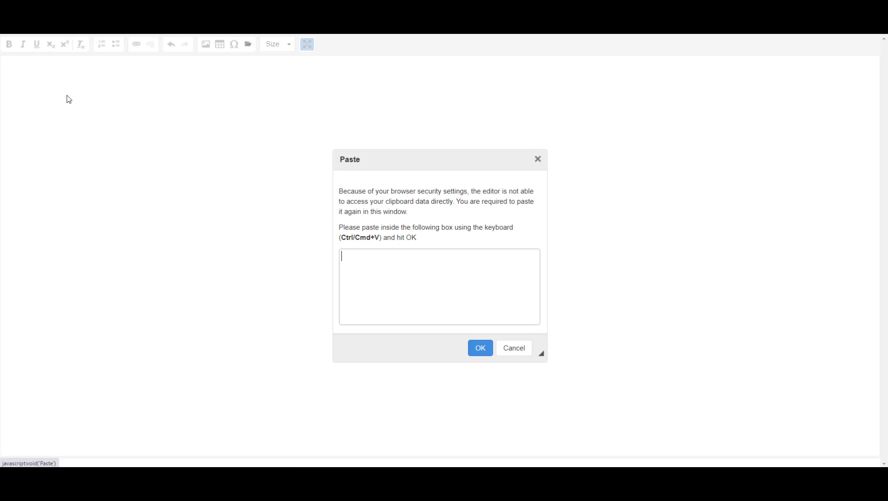
pyautogui.rightClick(373, 260)
pyautogui.click(398, 333)
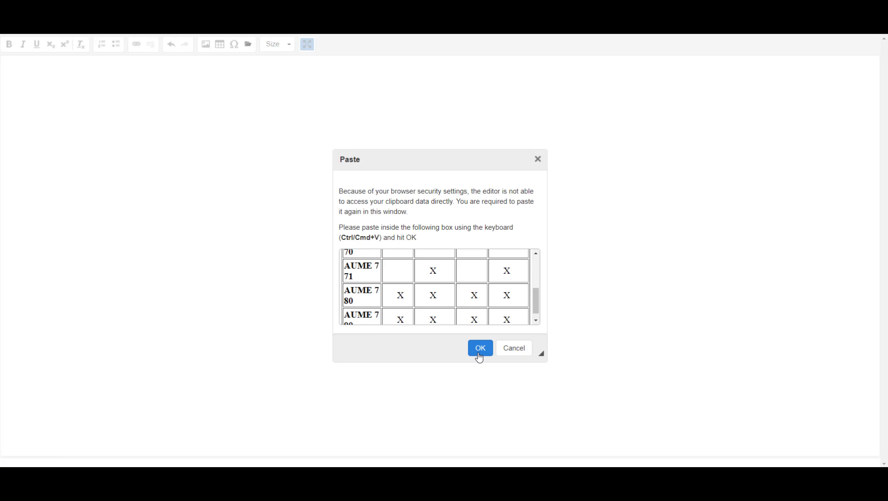
pyautogui.click(479, 350)
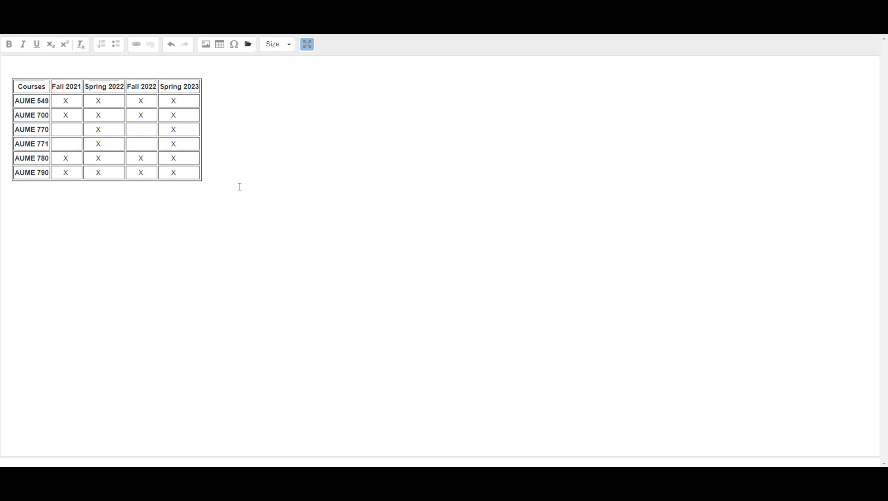
pyautogui.click(306, 46)
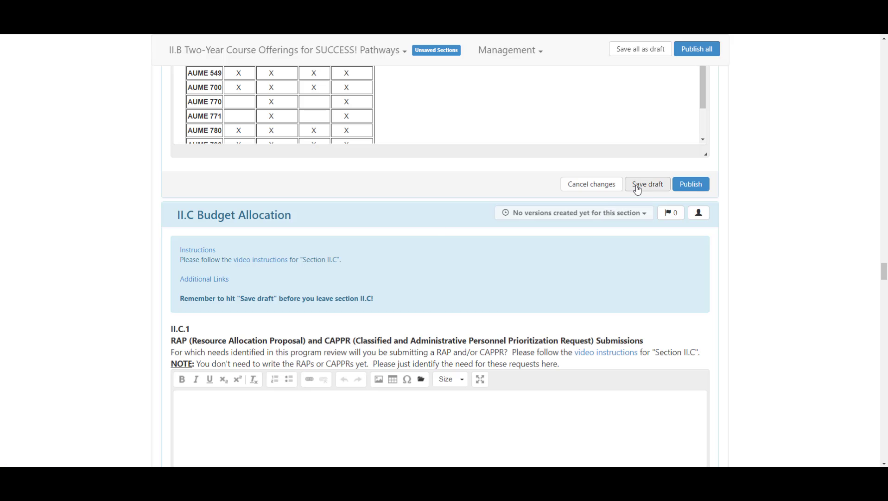
pyautogui.scroll(2, 551, 159)
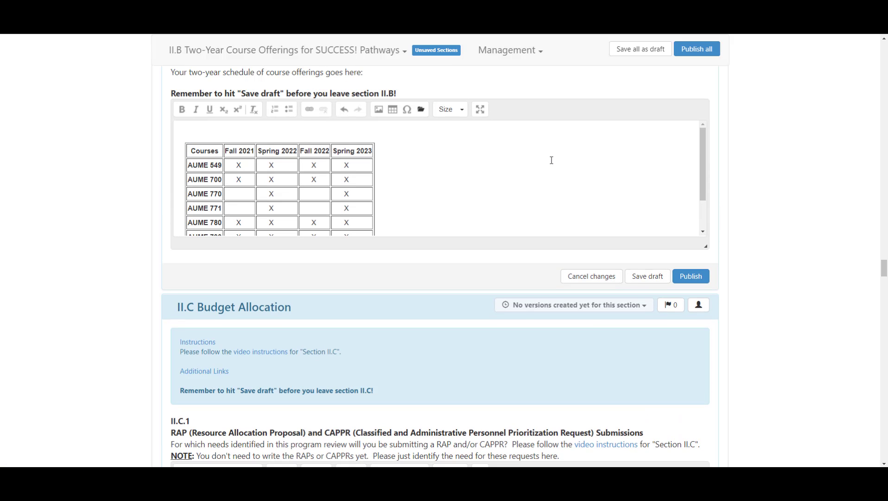
pyautogui.click(637, 277)
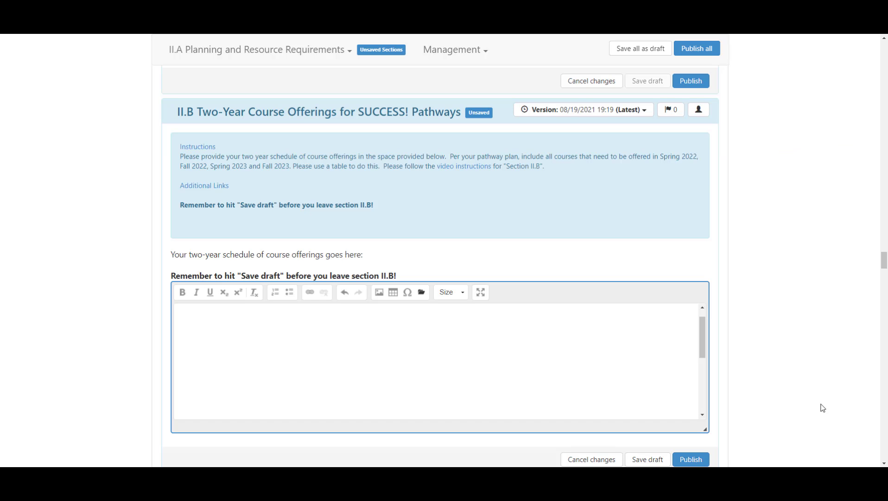
# Step: Insert a table with 5 rows, 5 columns and first-row headers above the existing schedule in section II.B
pyautogui.click(393, 294)
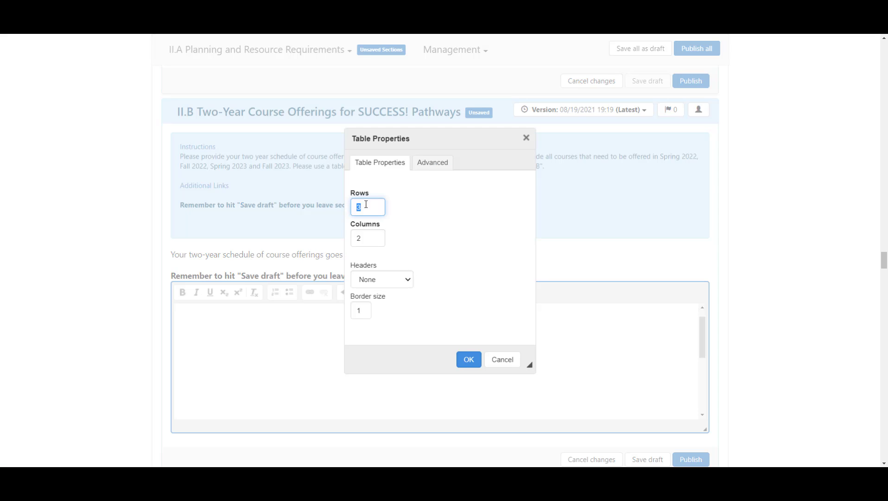
pyautogui.write('5')
pyautogui.doubleClick(357, 239)
pyautogui.write('5')
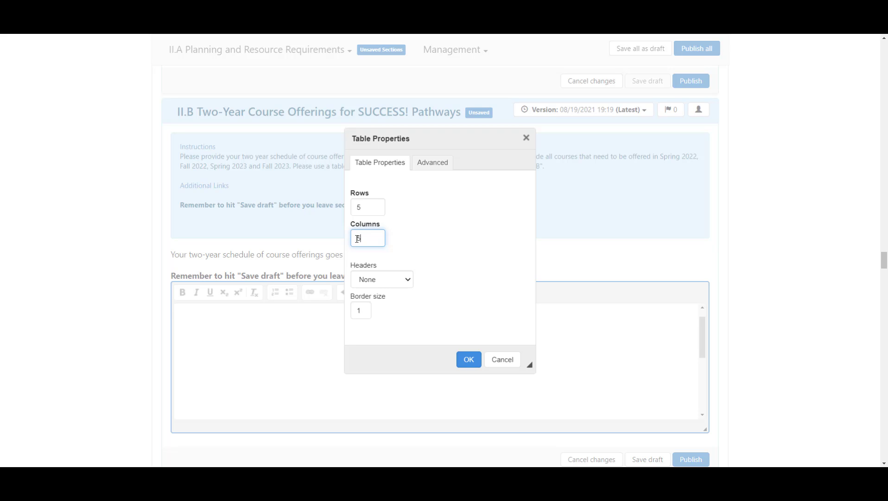
pyautogui.click(380, 279)
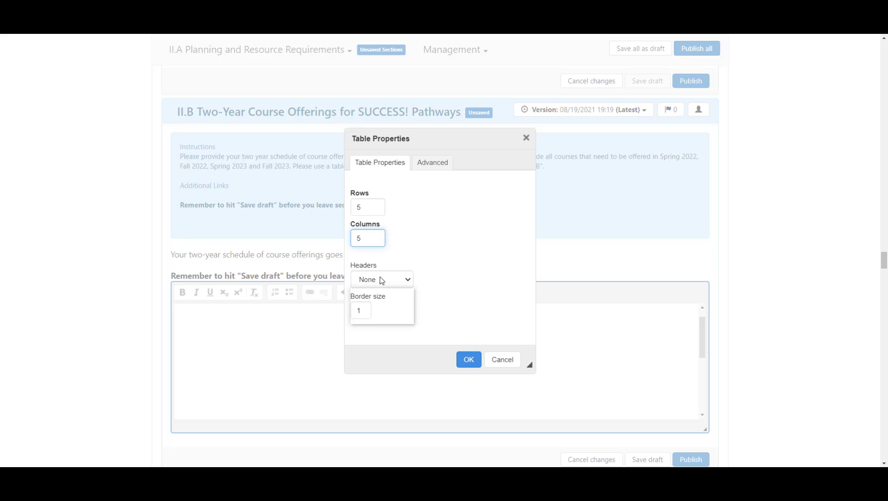
pyautogui.click(380, 302)
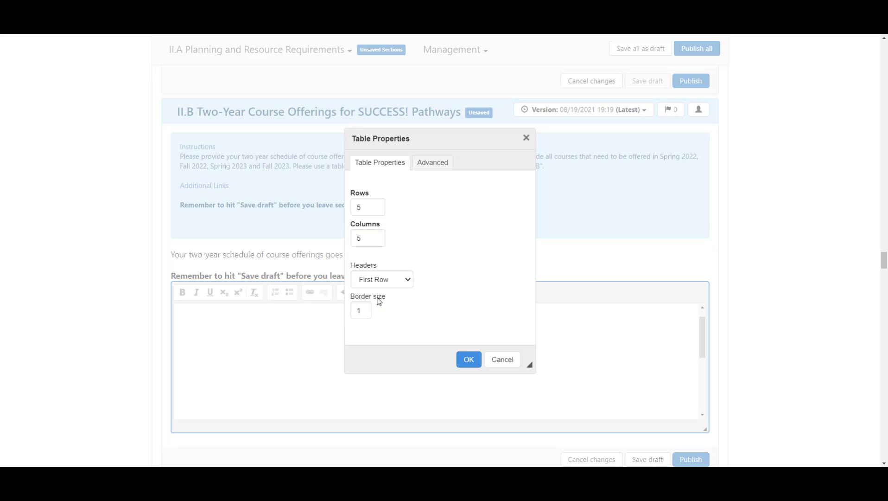
pyautogui.click(469, 360)
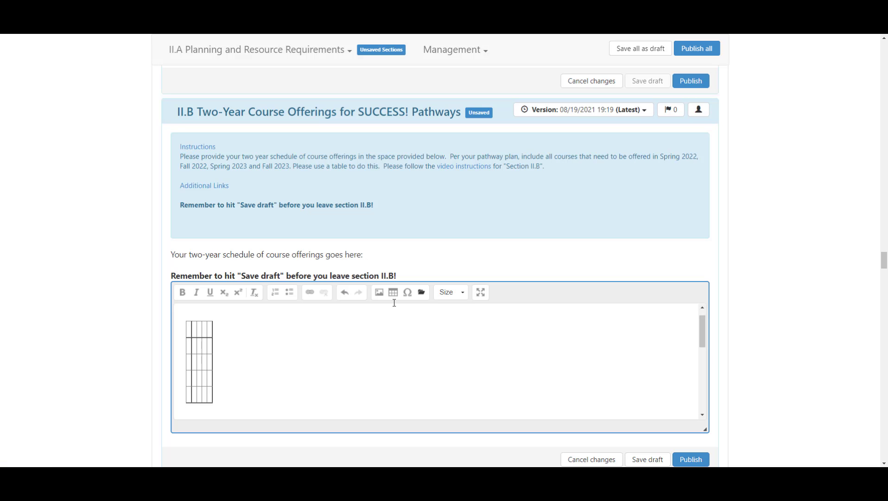
# Step: Fill the new table's header row with Course, Spring 2022, Fall 2022, Spring 2023 and Fall 2023, and save the draft
pyautogui.write('Course ')
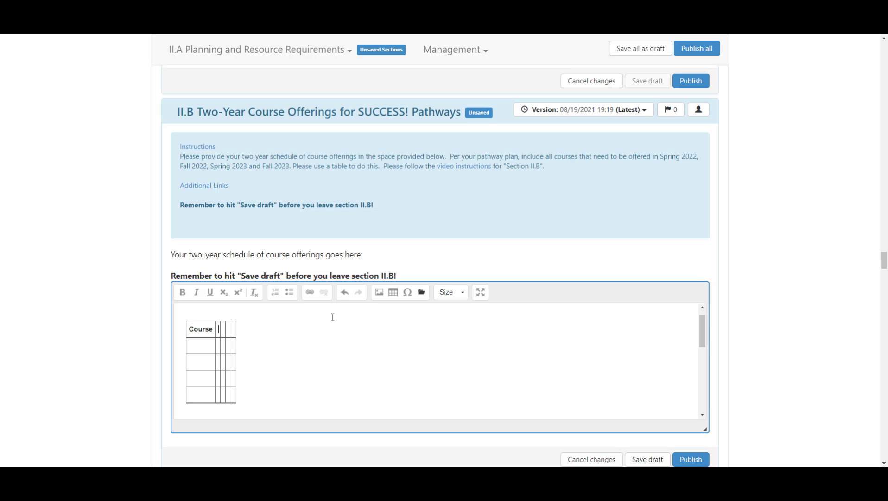
pyautogui.write('Spring 202')
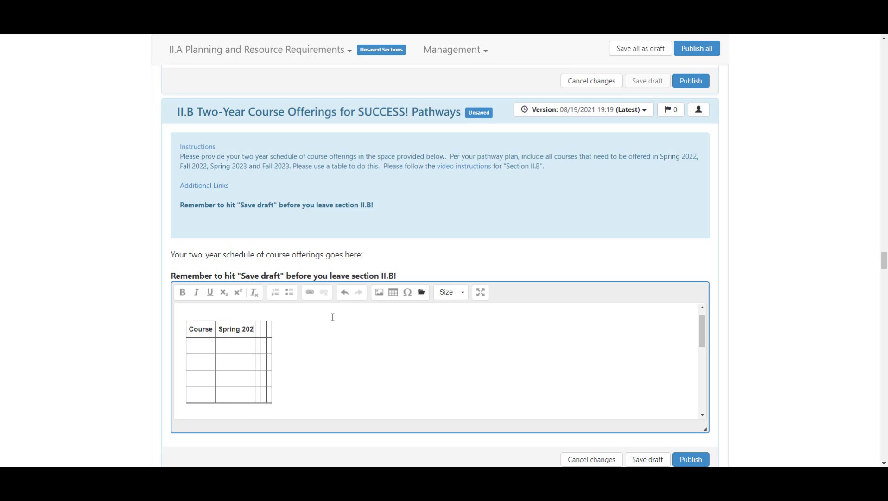
pyautogui.write('2')
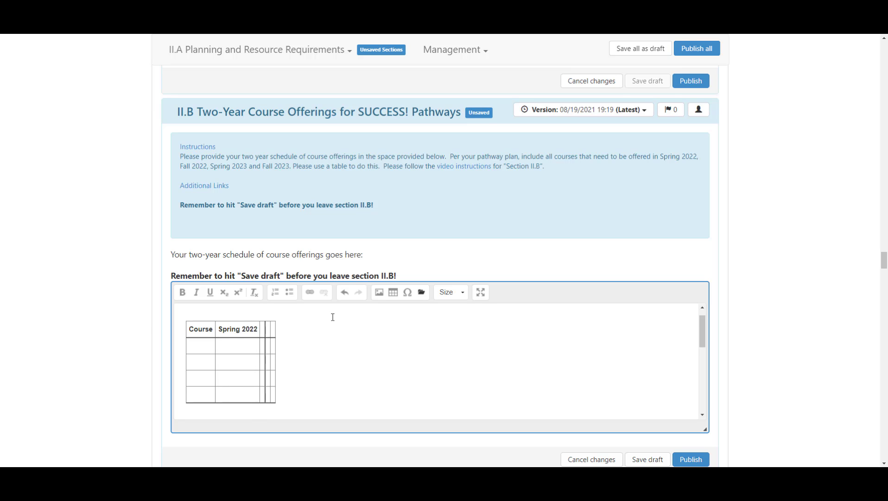
pyautogui.click(263, 331)
pyautogui.write('Fall ')
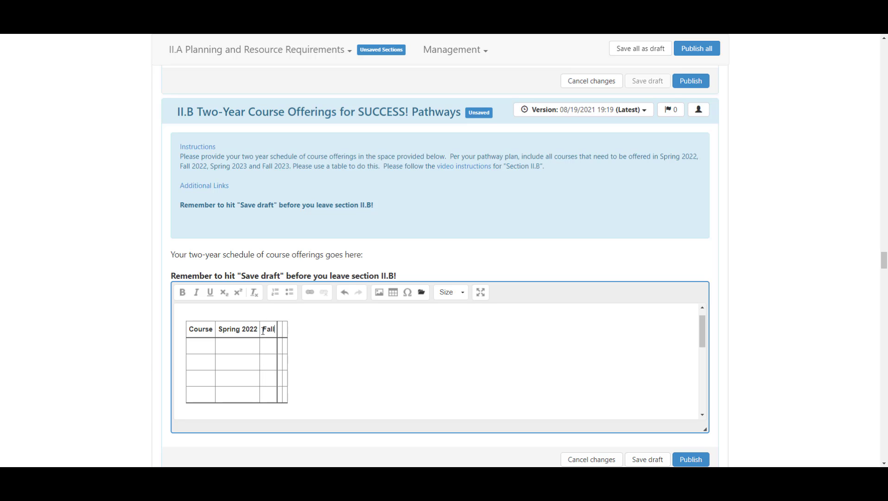
pyautogui.write('2022')
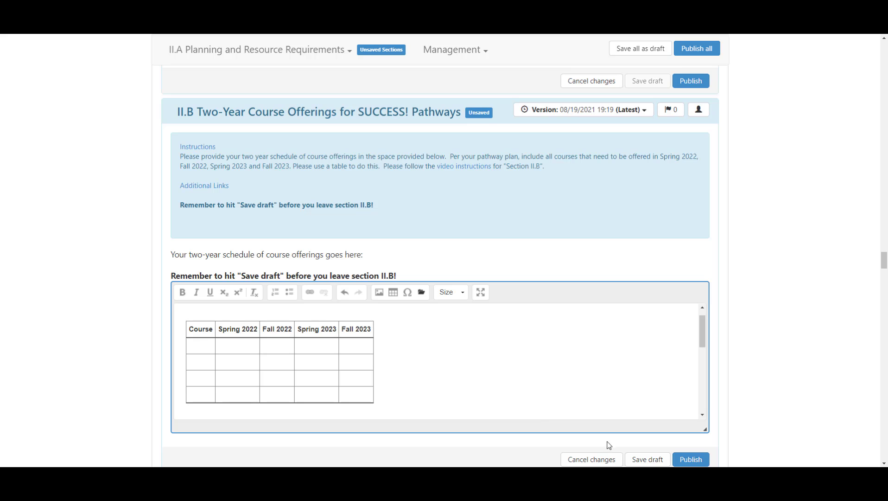
pyautogui.click(647, 459)
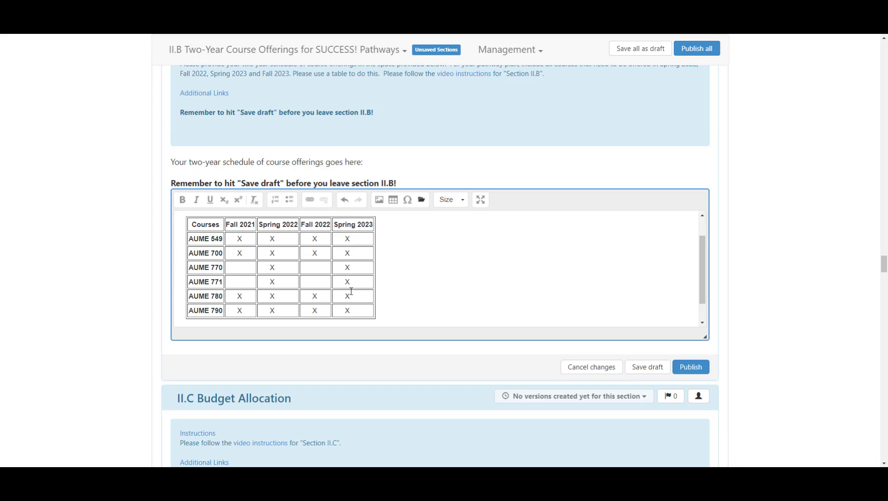
# Step: Insert a column after Spring 2023 in the pasted course table, head it Fall 2023, and save the section draft
pyautogui.rightClick(359, 285)
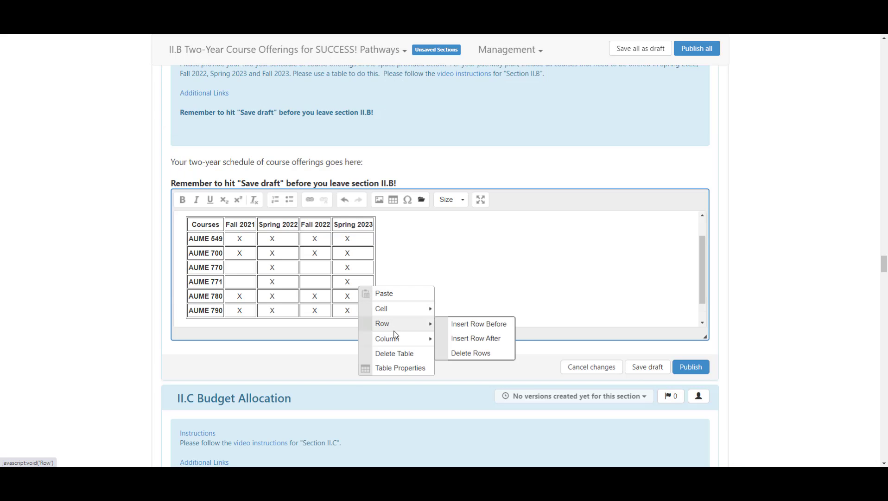
pyautogui.moveTo(410, 341)
pyautogui.click(478, 353)
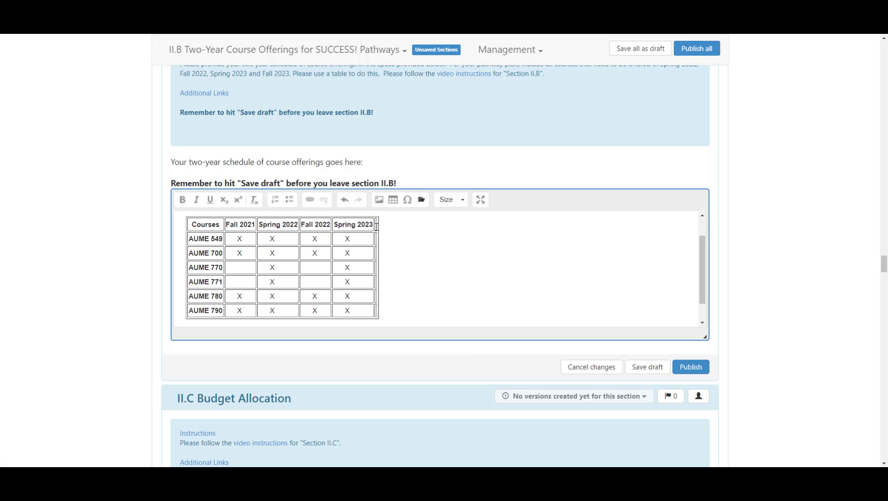
pyautogui.click(376, 225)
pyautogui.write('Fall 2023')
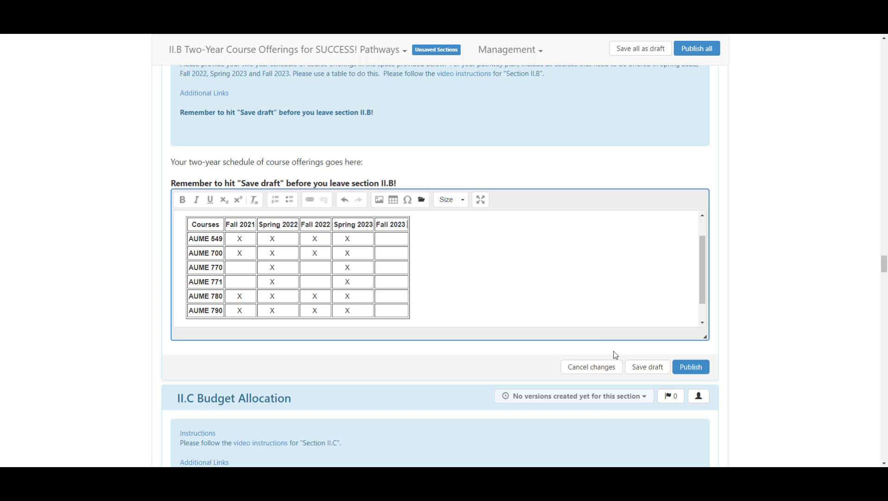
pyautogui.click(647, 366)
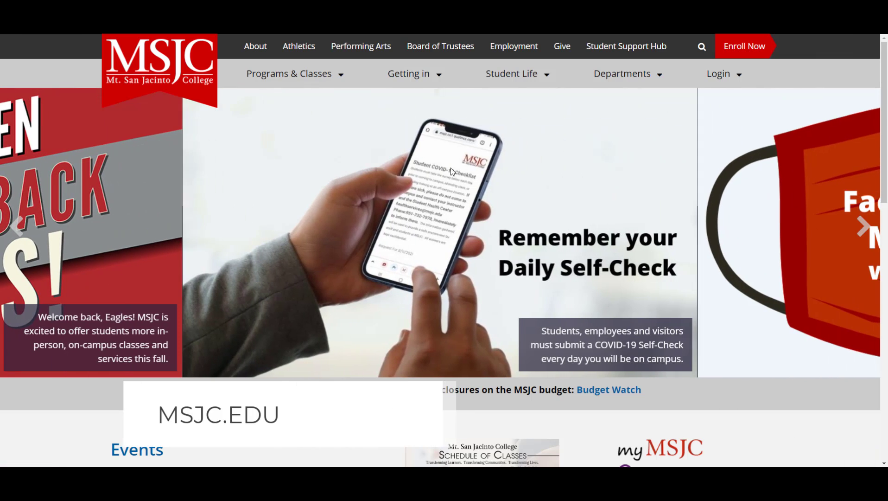
# Step: Switch to the MSJC website and open the Pathways page from its programs listing
pyautogui.click(300, 75)
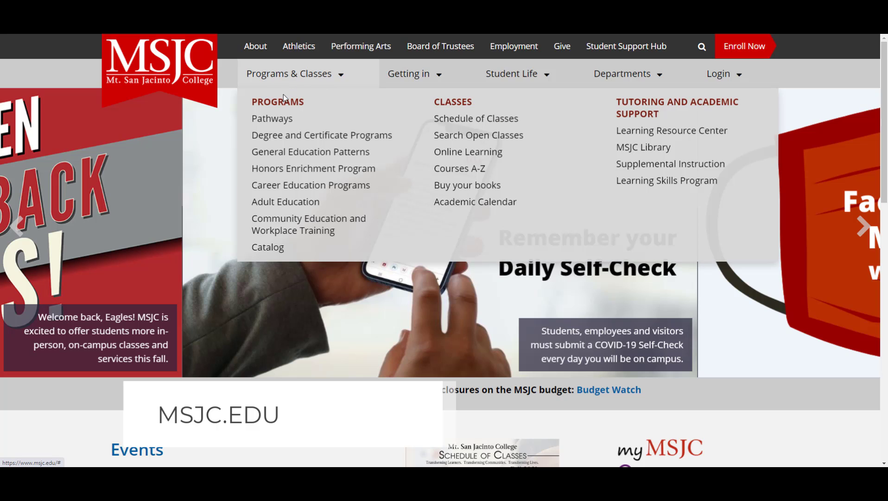
pyautogui.click(272, 119)
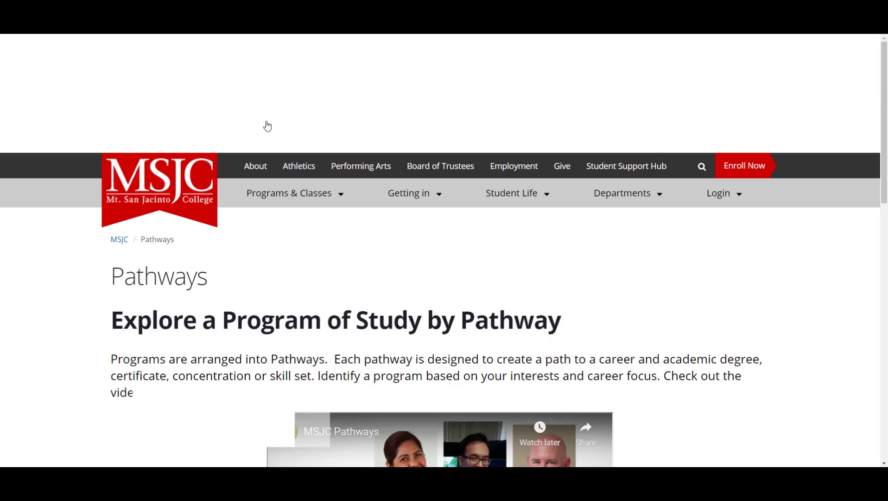
pyautogui.click(692, 137)
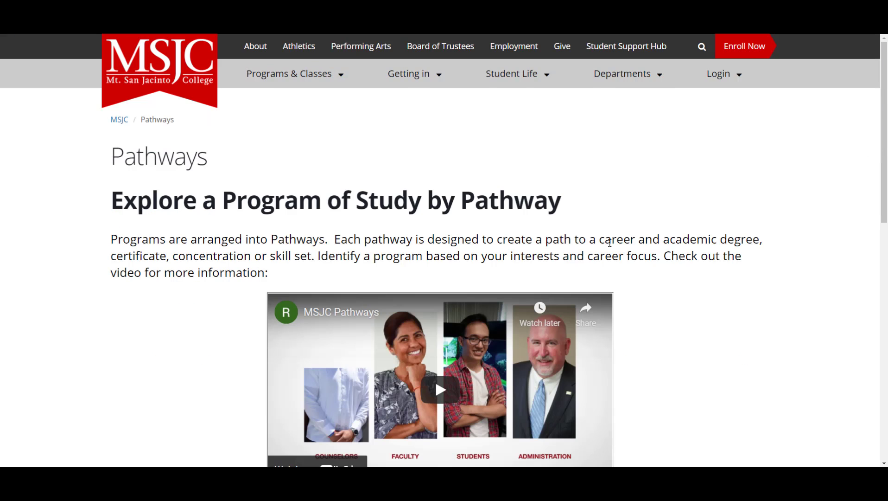
# Step: Open the MSJC Program Maps page from the Pathways page's option to download a program map
pyautogui.scroll(-3, 605, 248)
pyautogui.scroll(-1, 605, 248)
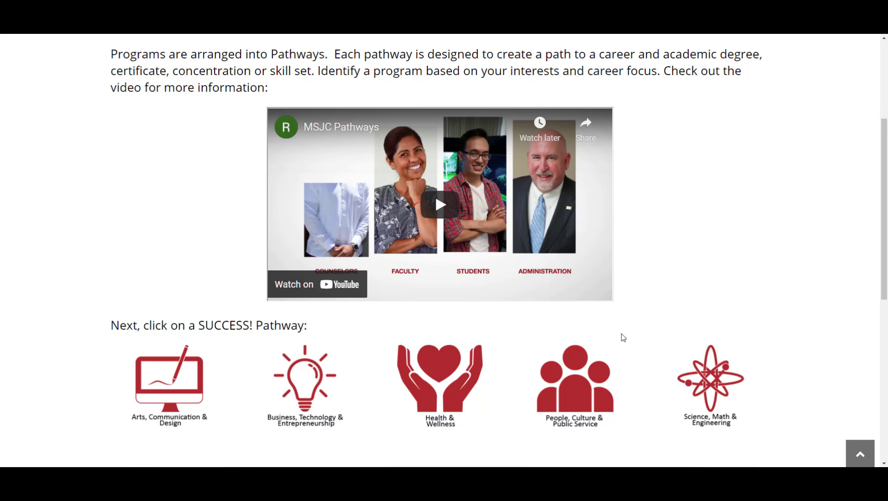
pyautogui.scroll(-5, 622, 337)
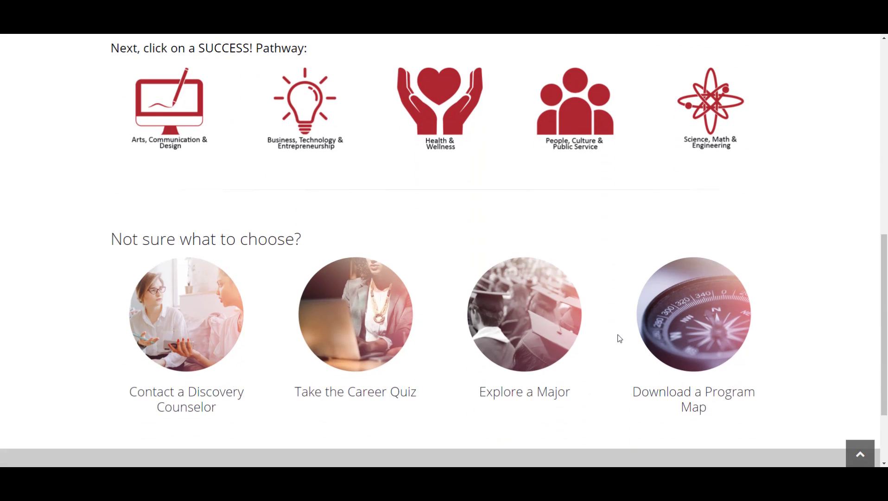
pyautogui.click(688, 336)
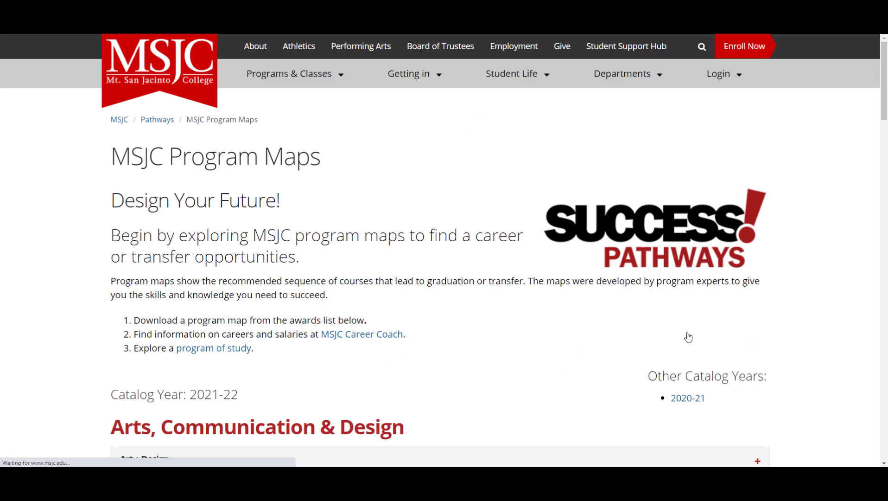
# Step: Open the PDF program map for the AUME A.S. from Automotive Transportation Tech under Business, Technology & Entrepreneurship, and view its semester course lists
pyautogui.scroll(-1, 614, 250)
pyautogui.scroll(-7, 613, 251)
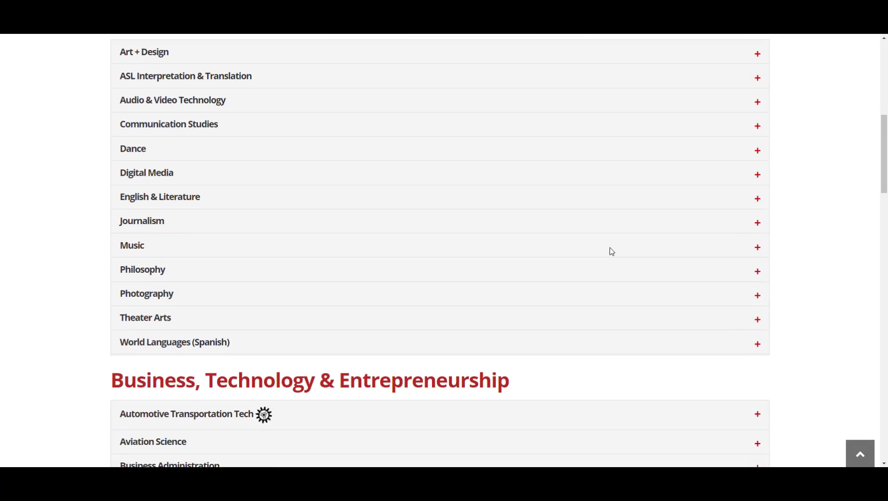
pyautogui.scroll(-7, 612, 251)
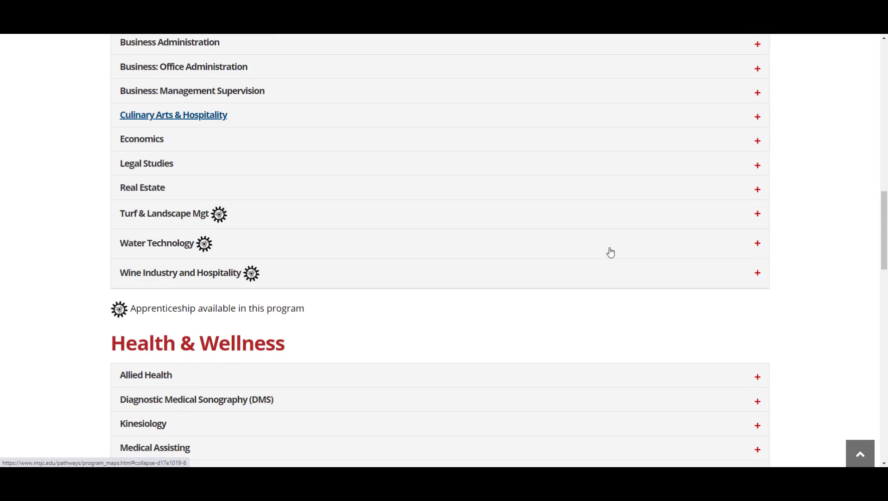
pyautogui.scroll(-2, 610, 252)
pyautogui.scroll(4, 609, 251)
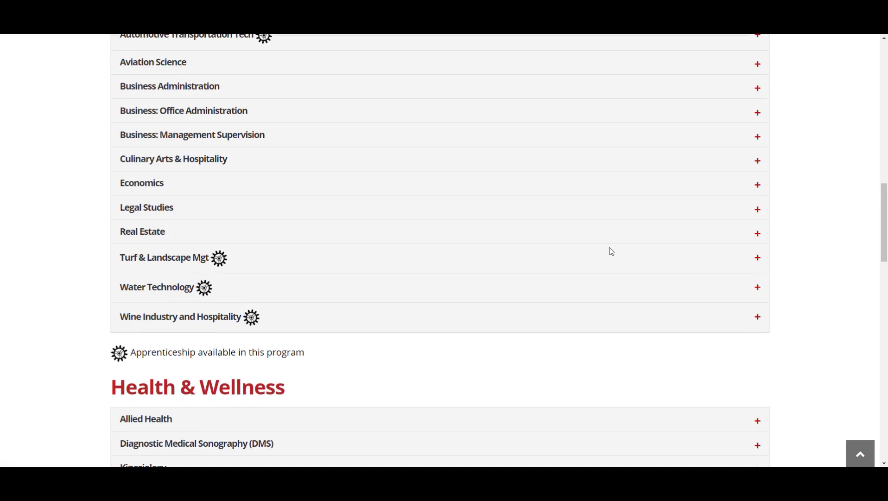
pyautogui.scroll(1, 612, 252)
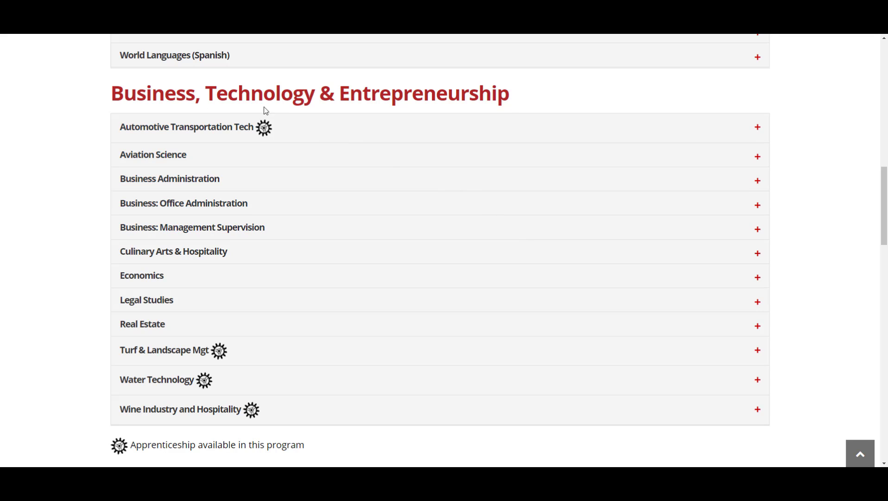
pyautogui.click(206, 129)
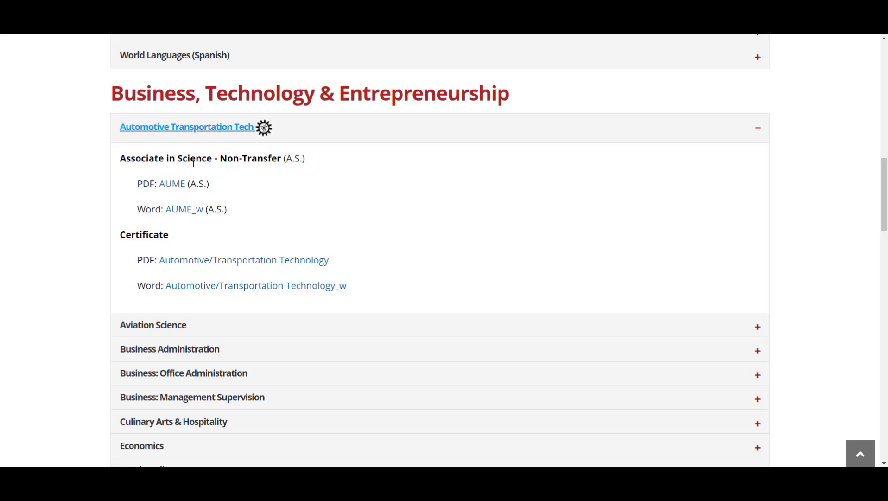
pyautogui.click(174, 185)
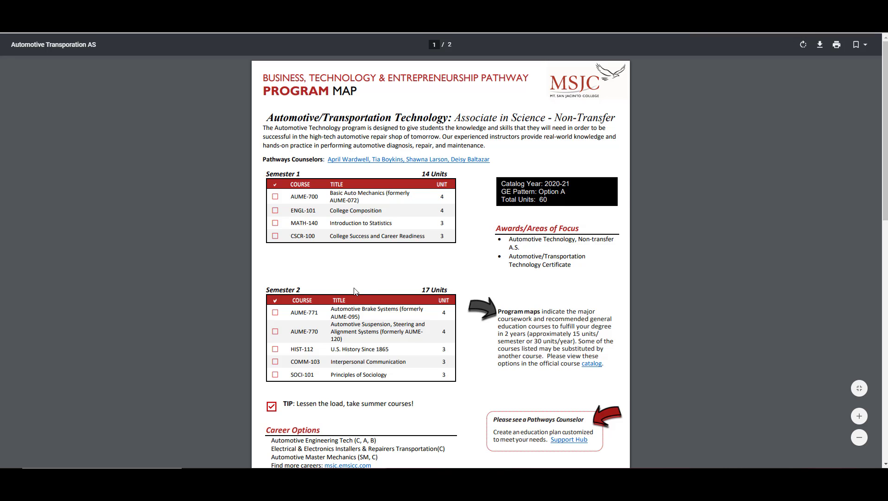
pyautogui.scroll(-1, 368, 291)
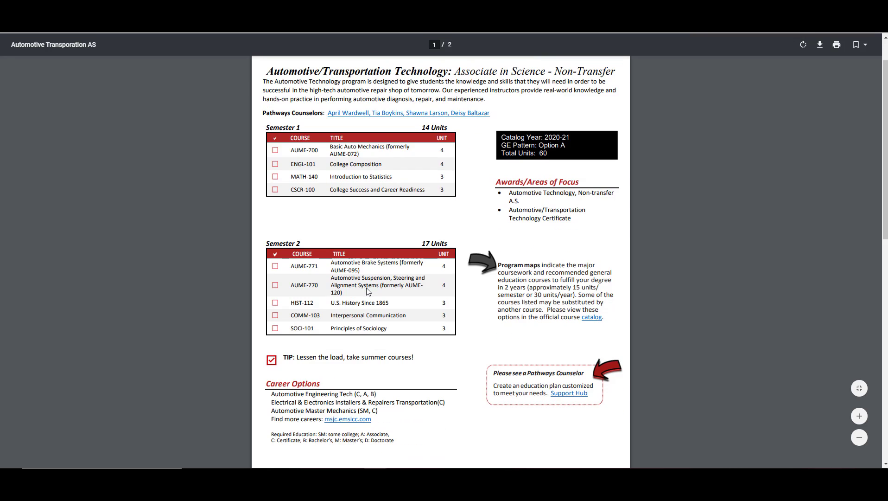